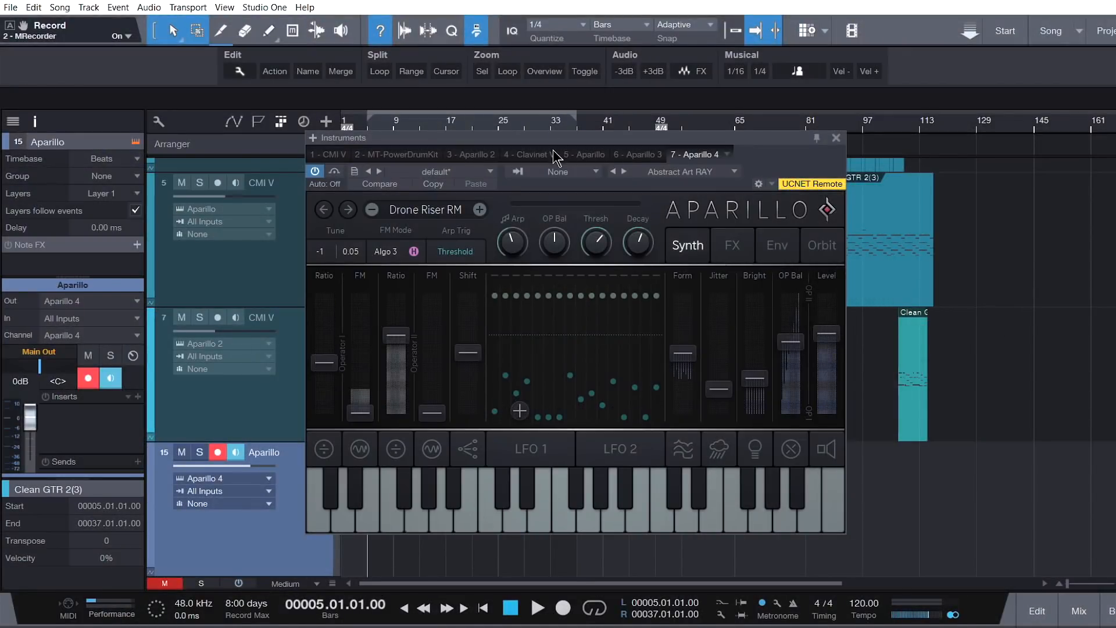
Raise Operator I's Ratio and FM levels, lower Operator II's Ratio and raise its FM level.
{"action": "left_click_drag", "start_coordinate": [557, 145], "coordinate": [672, 135]}
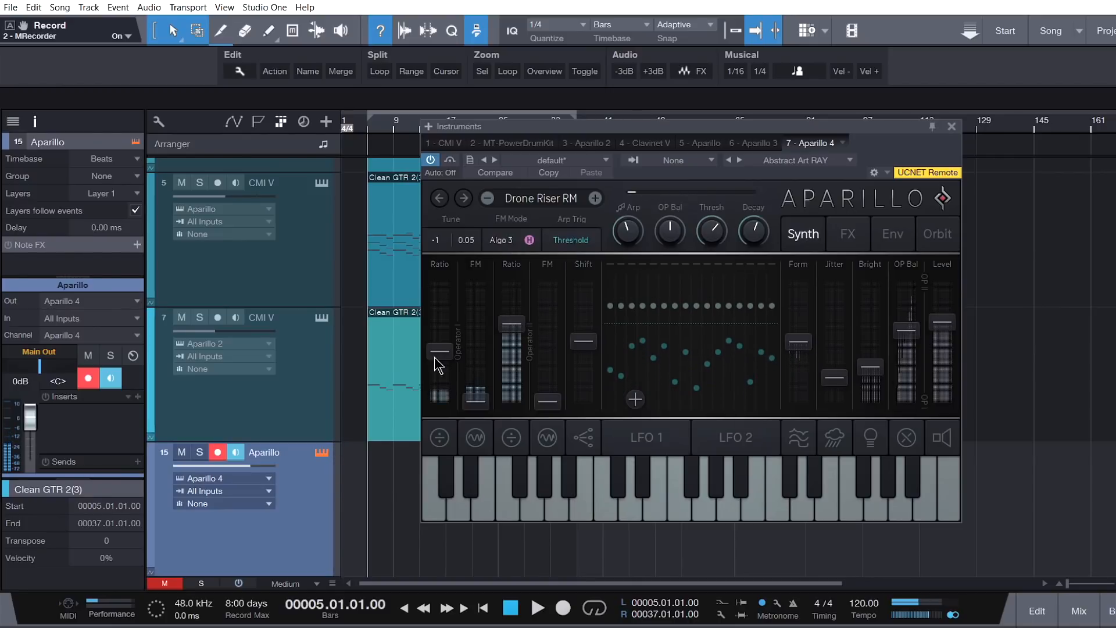
{"action": "left_click_drag", "start_coordinate": [438, 350], "coordinate": [444, 322]}
{"action": "left_click_drag", "start_coordinate": [476, 398], "coordinate": [513, 353]}
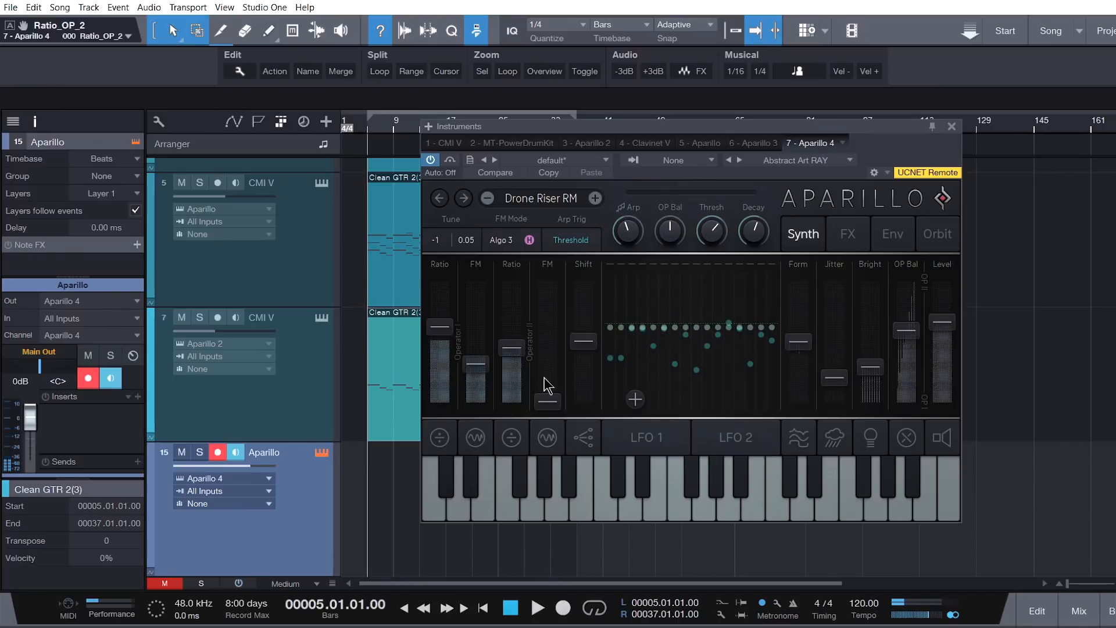
{"action": "left_click_drag", "start_coordinate": [547, 401], "coordinate": [547, 347]}
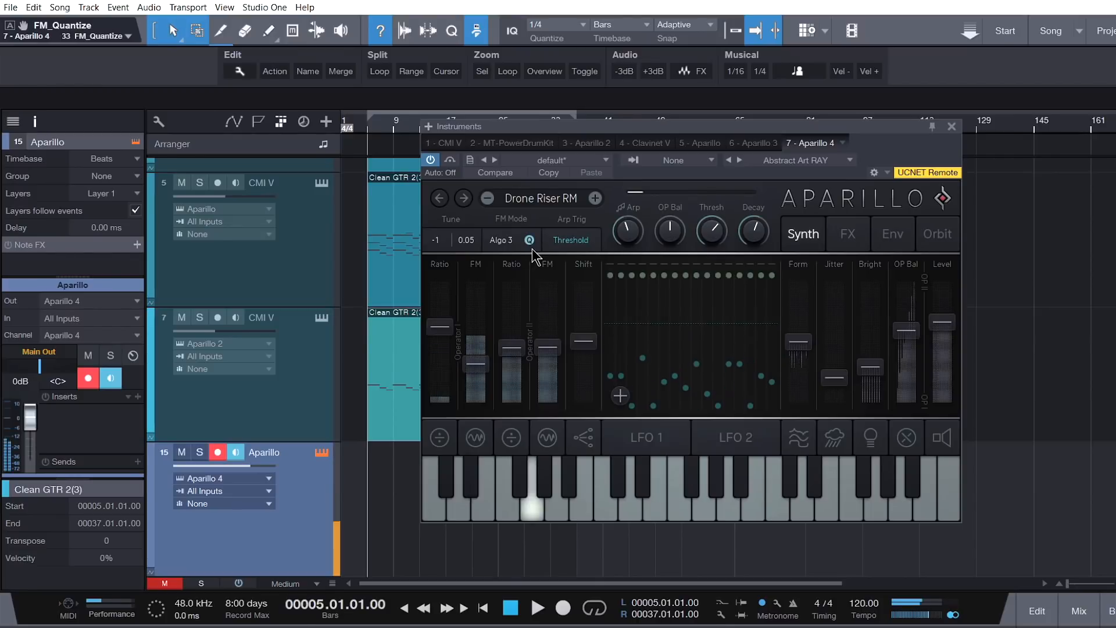
Cycle the FM quantize mode beside Algo 3 and leave it on the Q option.
{"action": "left_click", "coordinate": [529, 239]}
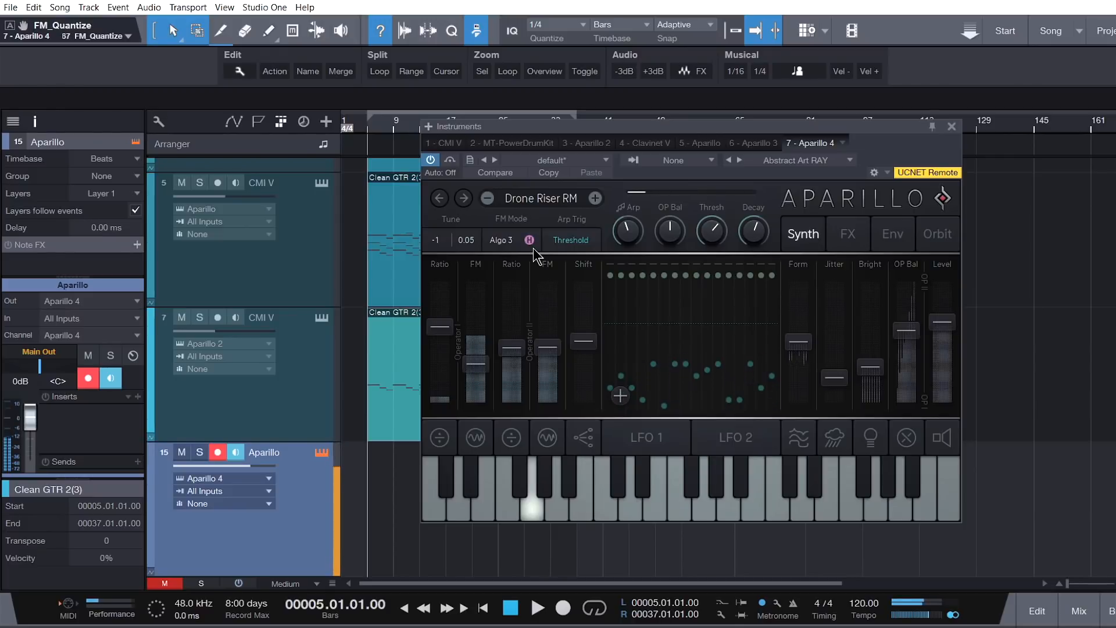
{"action": "left_click", "coordinate": [531, 244]}
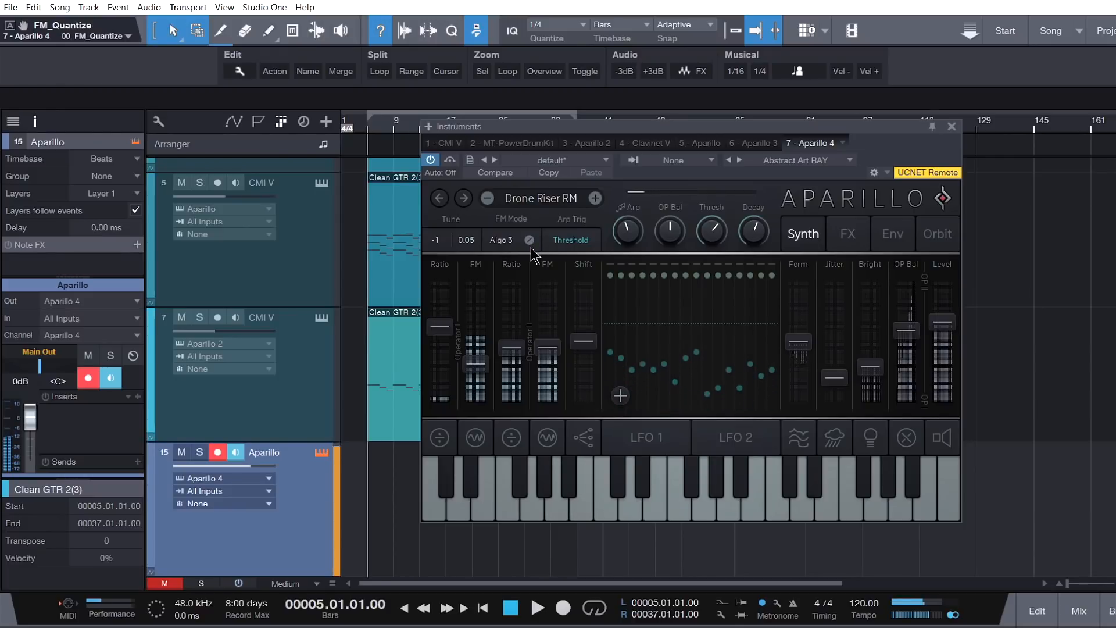
{"action": "left_click", "coordinate": [532, 245]}
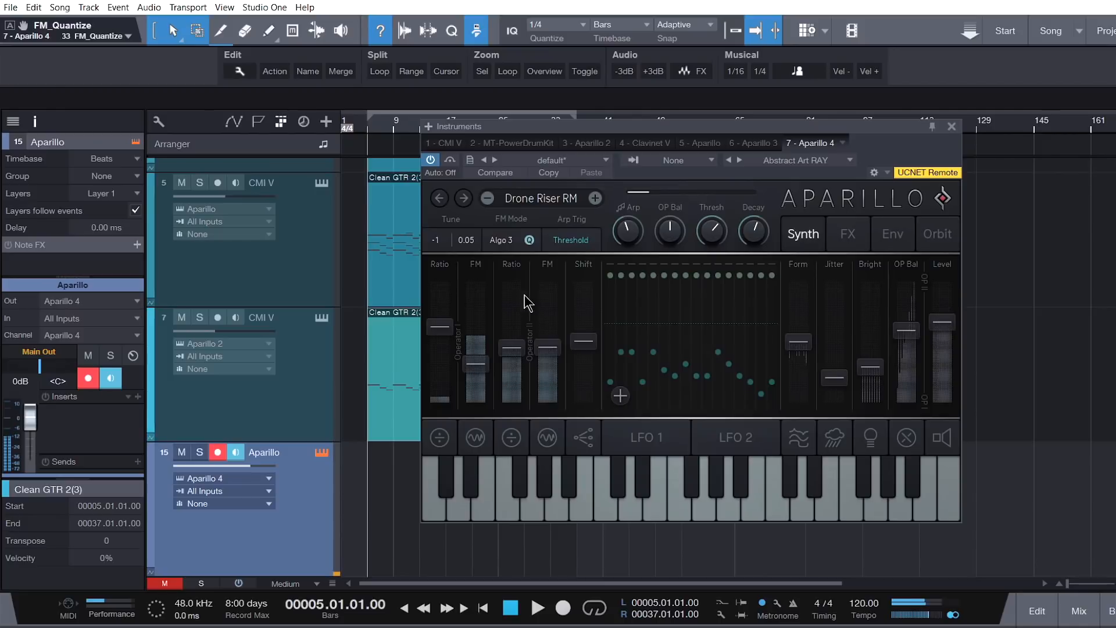
Try the Collision and Threshold arpeggiator triggers and set the trigger to Clock.
{"action": "left_click", "coordinate": [574, 242]}
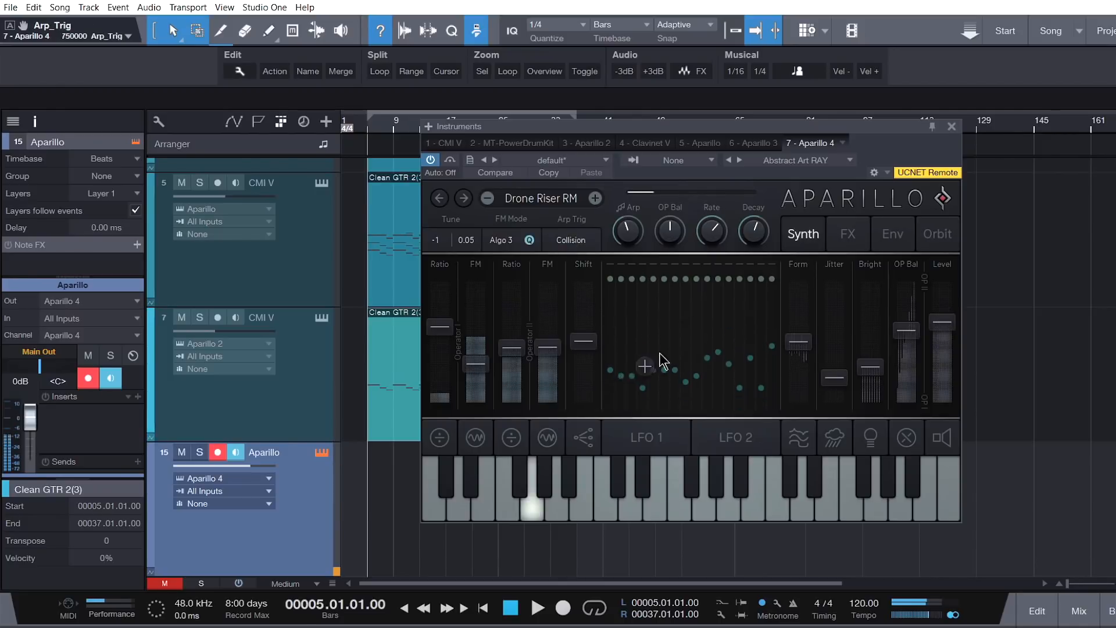
{"action": "left_click", "coordinate": [570, 242]}
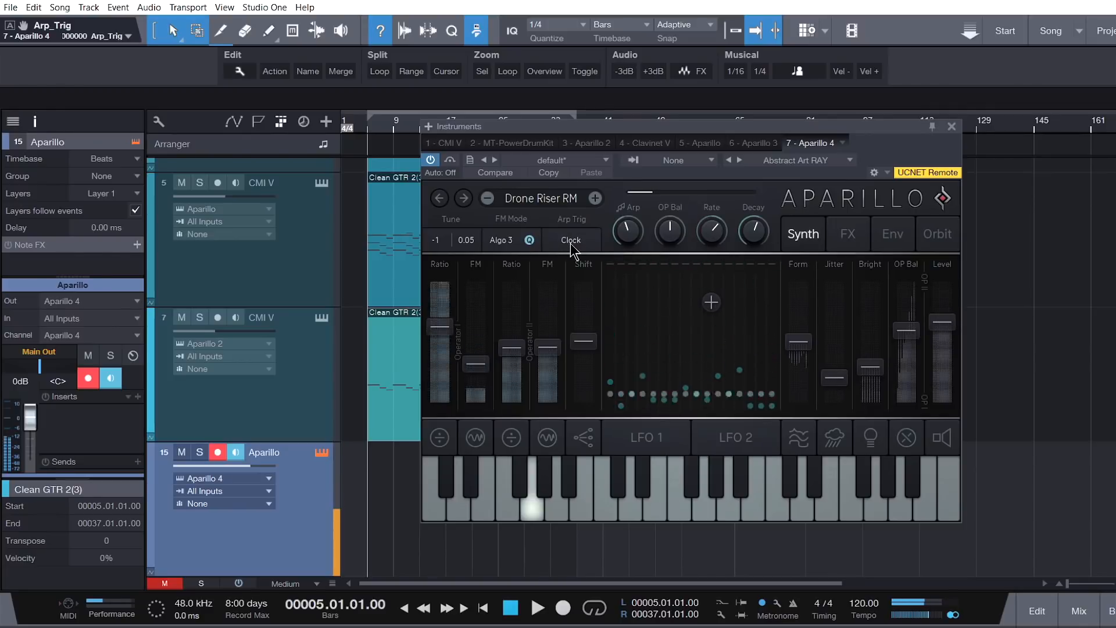
{"action": "left_click", "coordinate": [571, 243]}
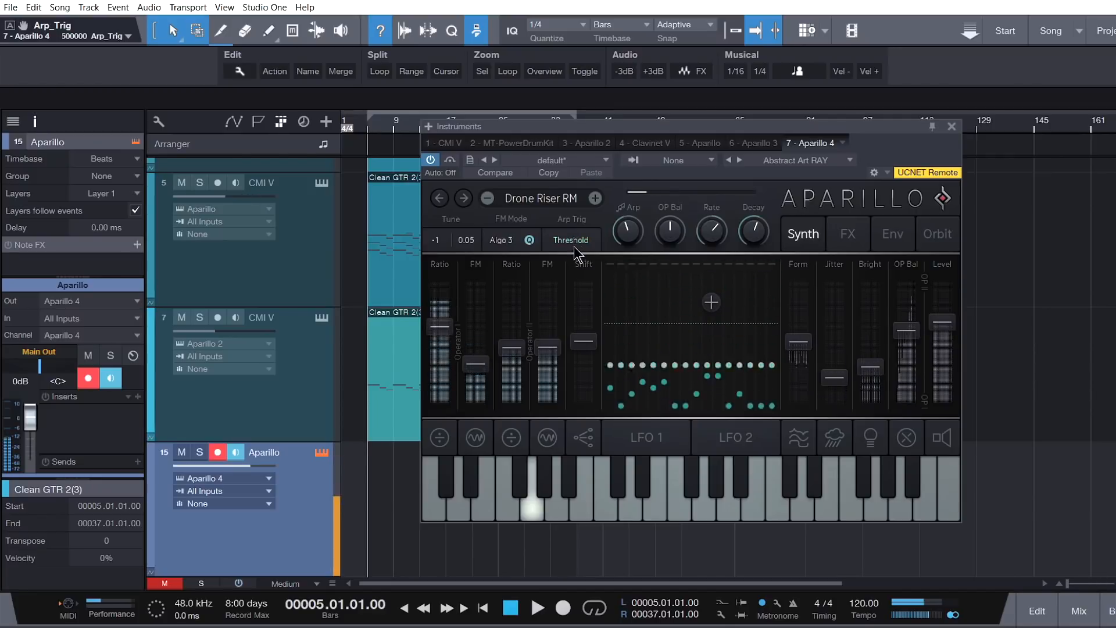
{"action": "left_click", "coordinate": [574, 239]}
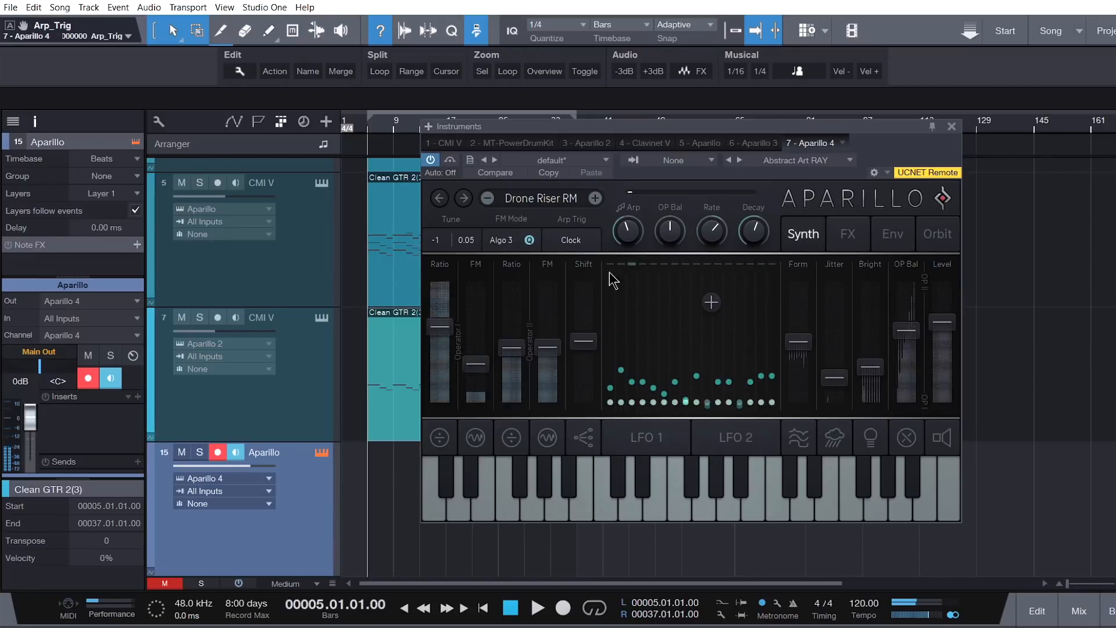
{"action": "left_click", "coordinate": [574, 243]}
{"action": "left_click", "coordinate": [573, 244]}
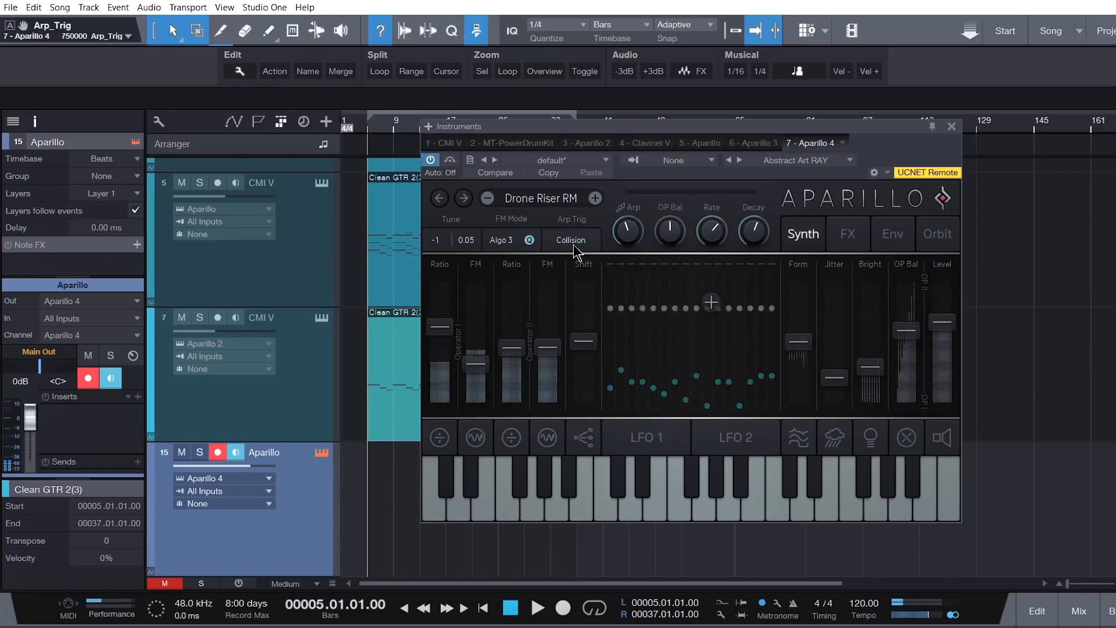
{"action": "left_click", "coordinate": [576, 249]}
Examine the modulation settings of Operator I's Ratio and FM and of the Shift parameter.
{"action": "mouse_move", "coordinate": [452, 457]}
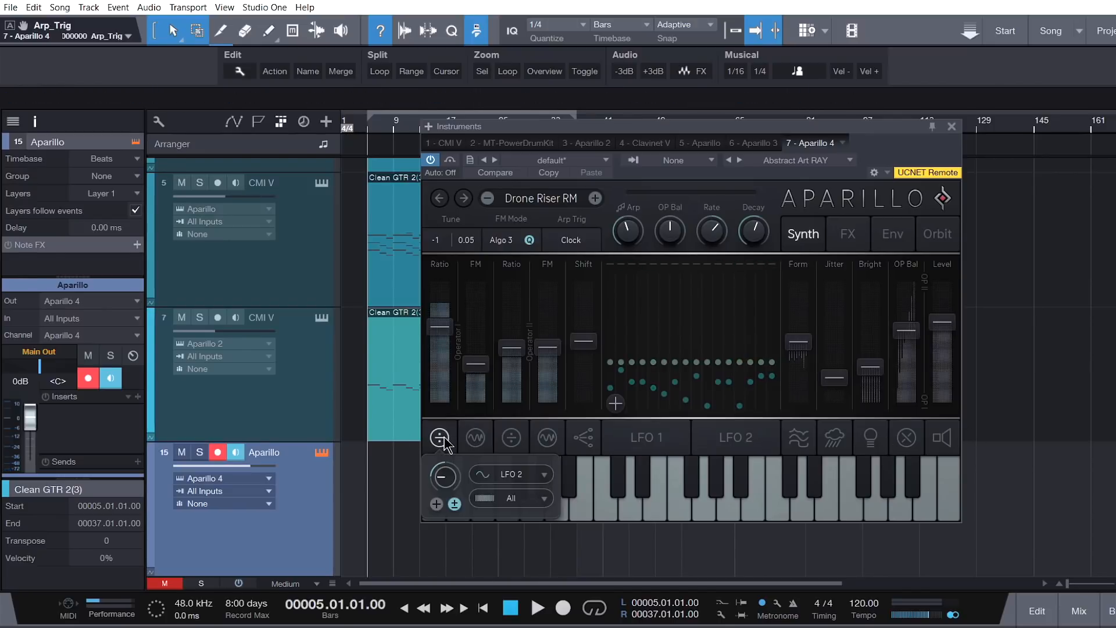
{"action": "mouse_move", "coordinate": [476, 439]}
{"action": "left_click", "coordinate": [539, 475]}
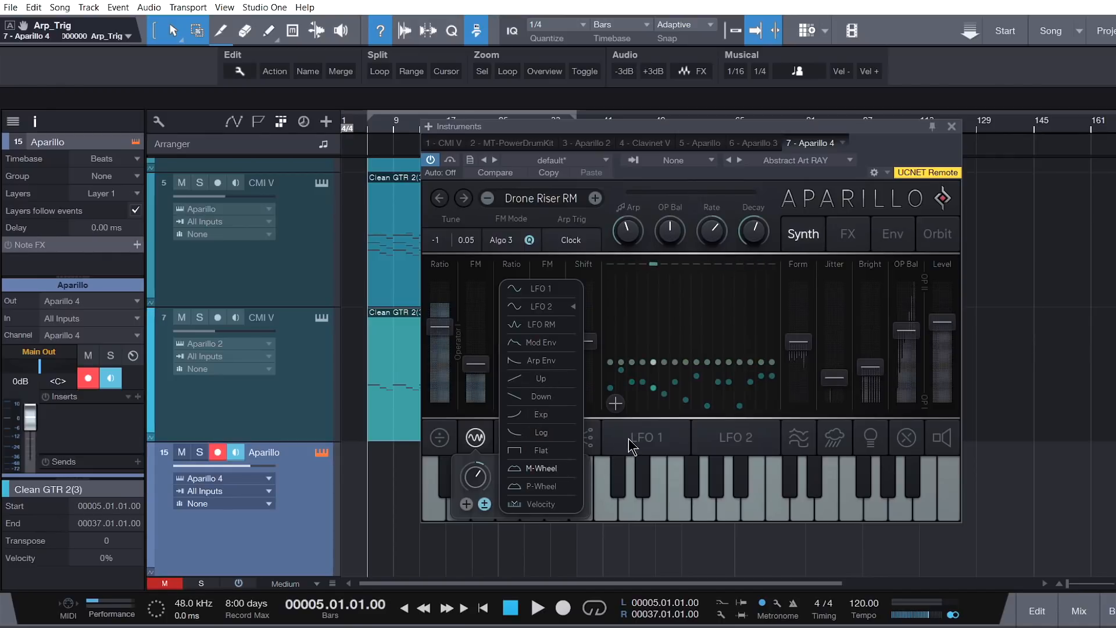
{"action": "left_click", "coordinate": [589, 442]}
{"action": "mouse_move", "coordinate": [744, 490]}
{"action": "left_mouse_down"}
{"action": "mouse_move", "coordinate": [736, 499]}
{"action": "mouse_move", "coordinate": [848, 482]}
{"action": "mouse_move", "coordinate": [795, 499]}
{"action": "mouse_move", "coordinate": [814, 502]}
{"action": "left_mouse_up"}
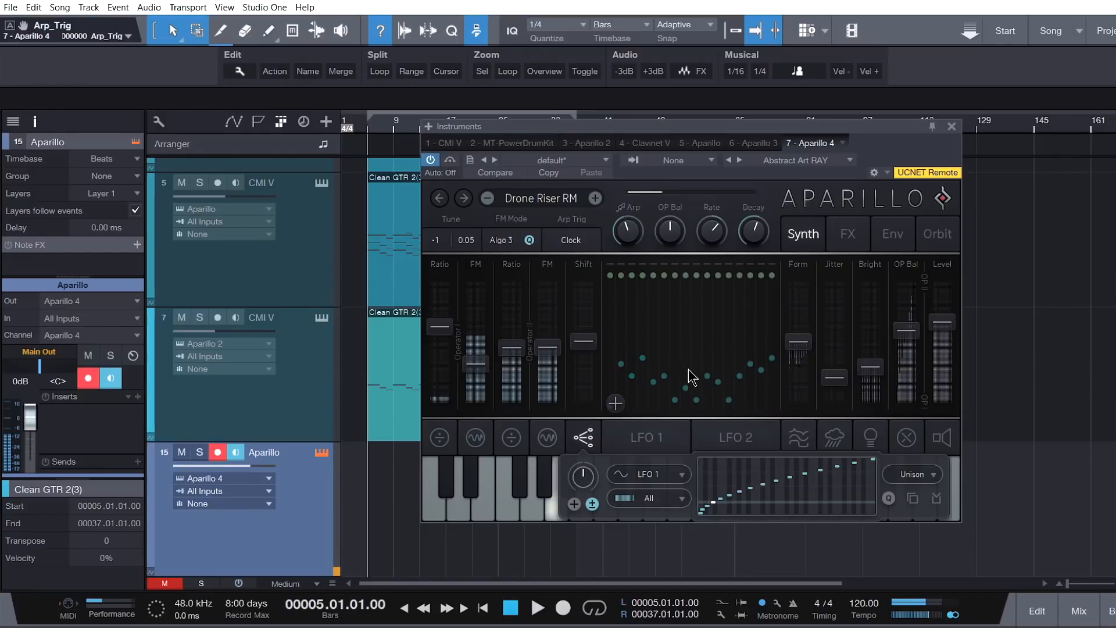
Increase LFO 1's Rate Jitter, Phase Jitter and Phase amounts.
{"action": "left_click", "coordinate": [621, 442]}
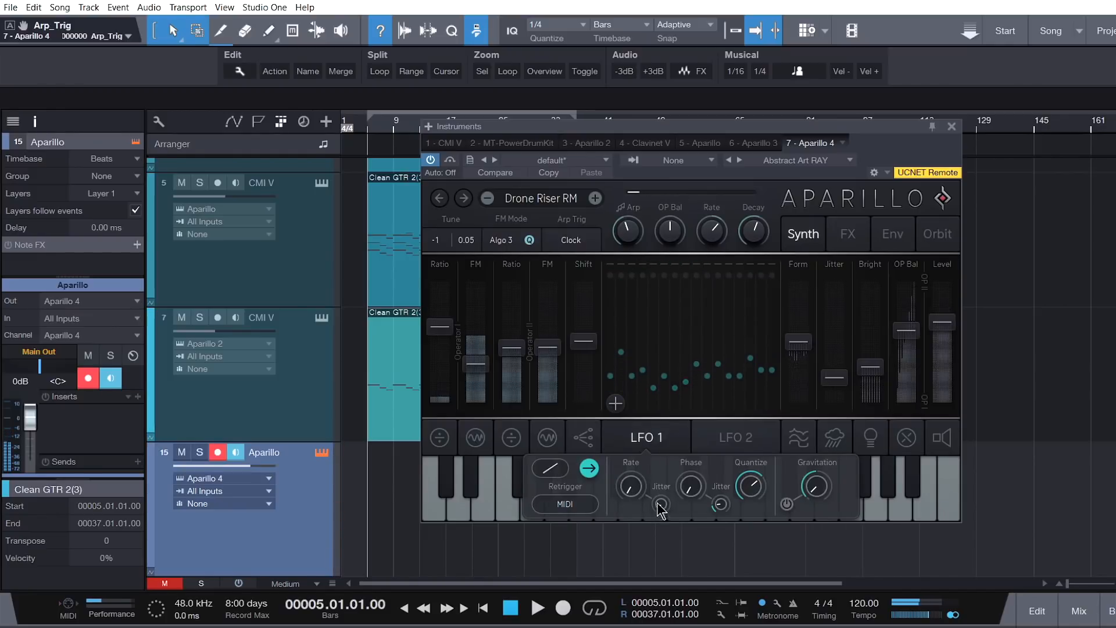
{"action": "left_click_drag", "start_coordinate": [660, 510], "coordinate": [663, 477]}
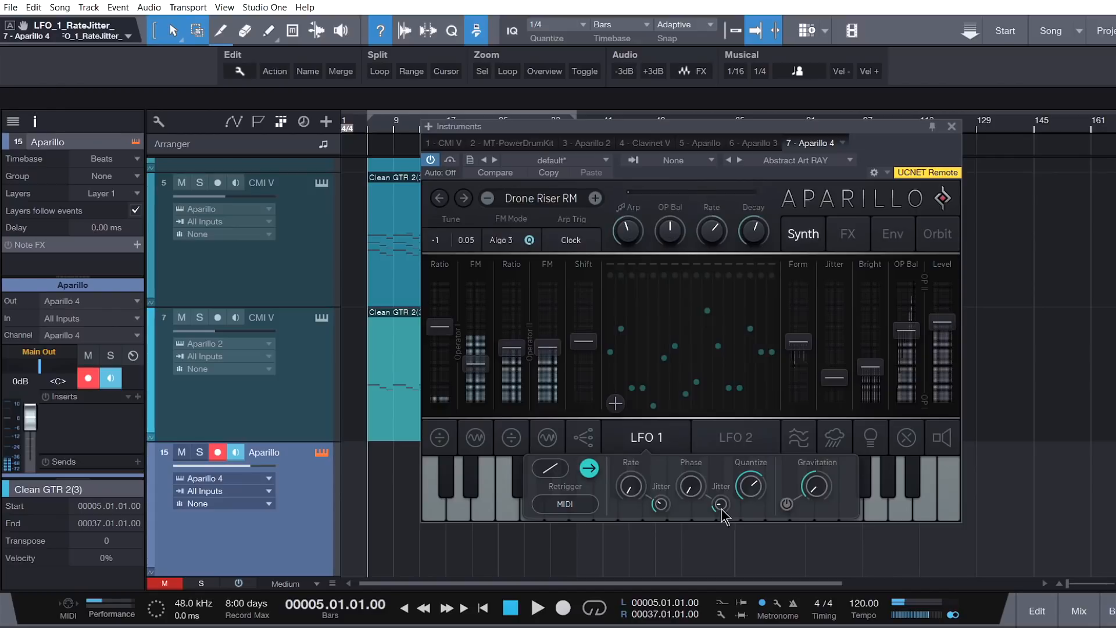
{"action": "left_click_drag", "start_coordinate": [722, 510], "coordinate": [691, 459]}
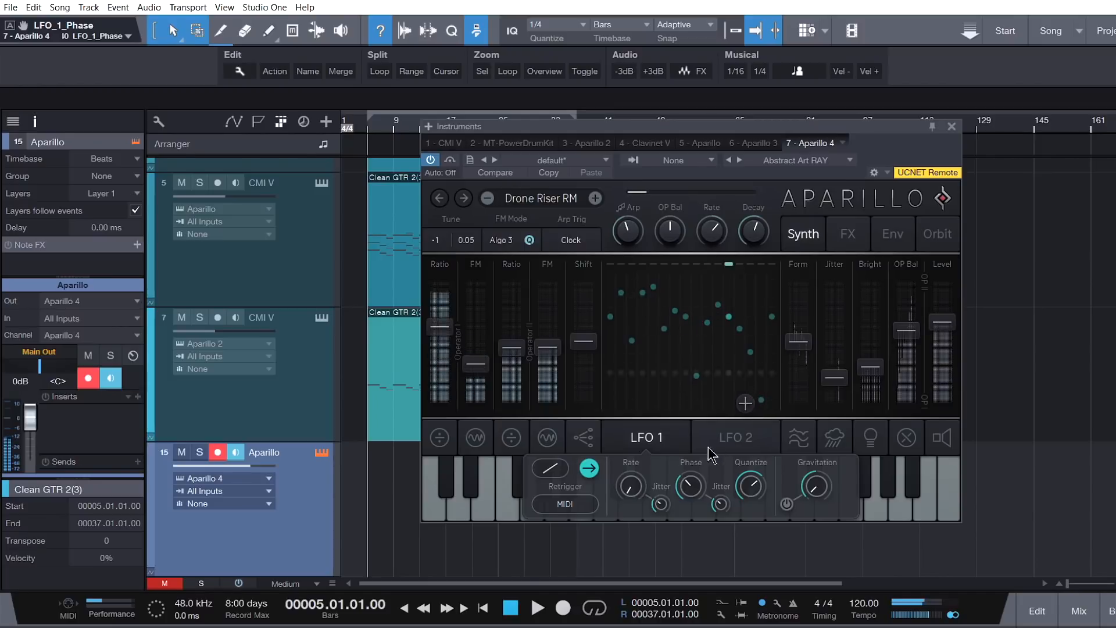
Adjust LFO 2's rate and jitter amounts with a sine waveform, and move the gravitation point toward the middle of the voice display.
{"action": "left_click", "coordinate": [736, 437]}
{"action": "left_click_drag", "start_coordinate": [691, 491], "coordinate": [693, 482]}
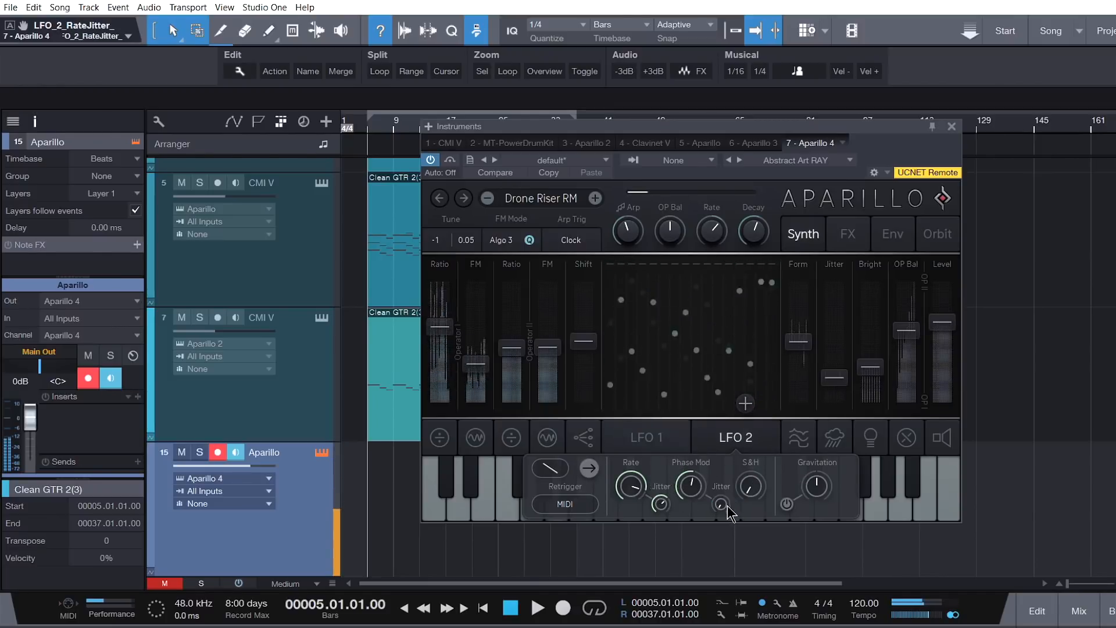
{"action": "left_click_drag", "start_coordinate": [727, 505], "coordinate": [736, 488]}
{"action": "left_click", "coordinate": [557, 472]}
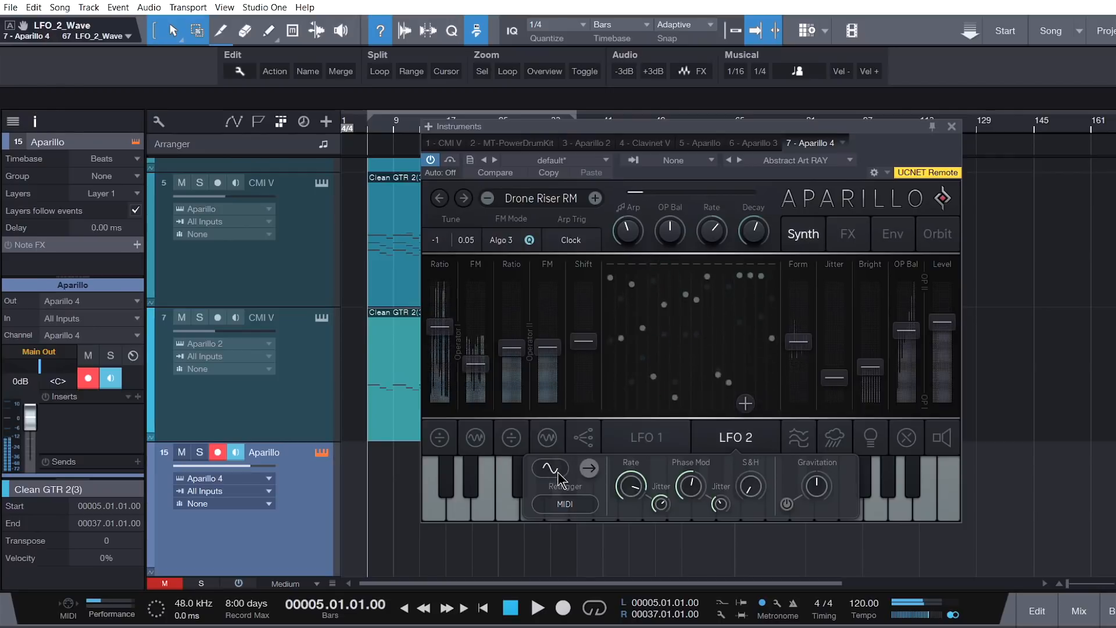
{"action": "left_click_drag", "start_coordinate": [744, 403], "coordinate": [664, 401]}
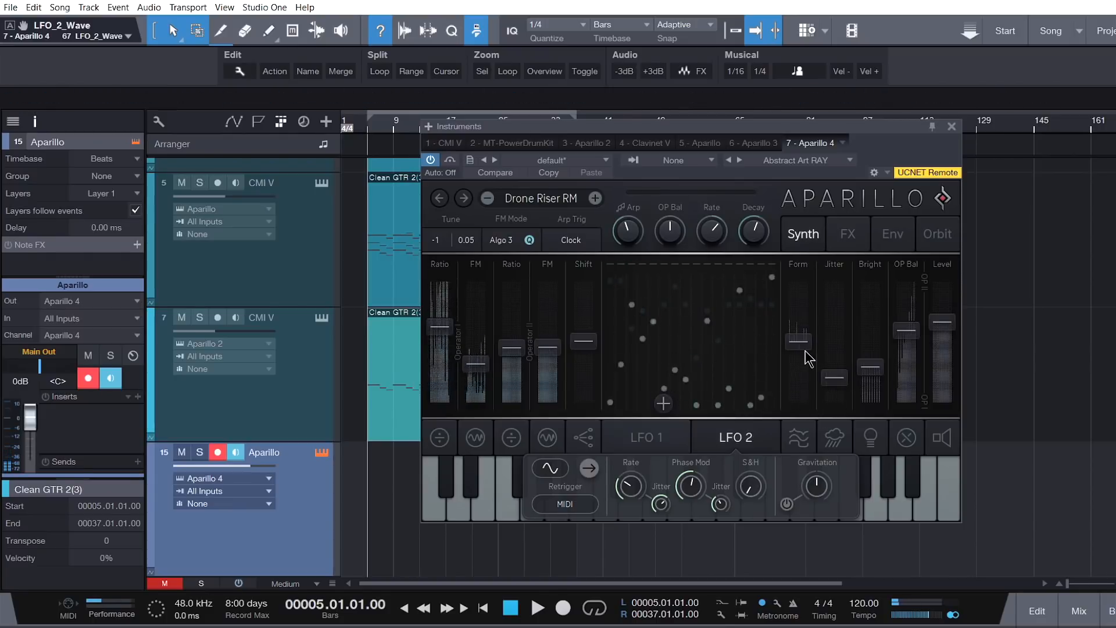
Set Fold to 0.62 in the Form settings and show the Jitter modulation settings.
{"action": "left_click", "coordinate": [796, 440]}
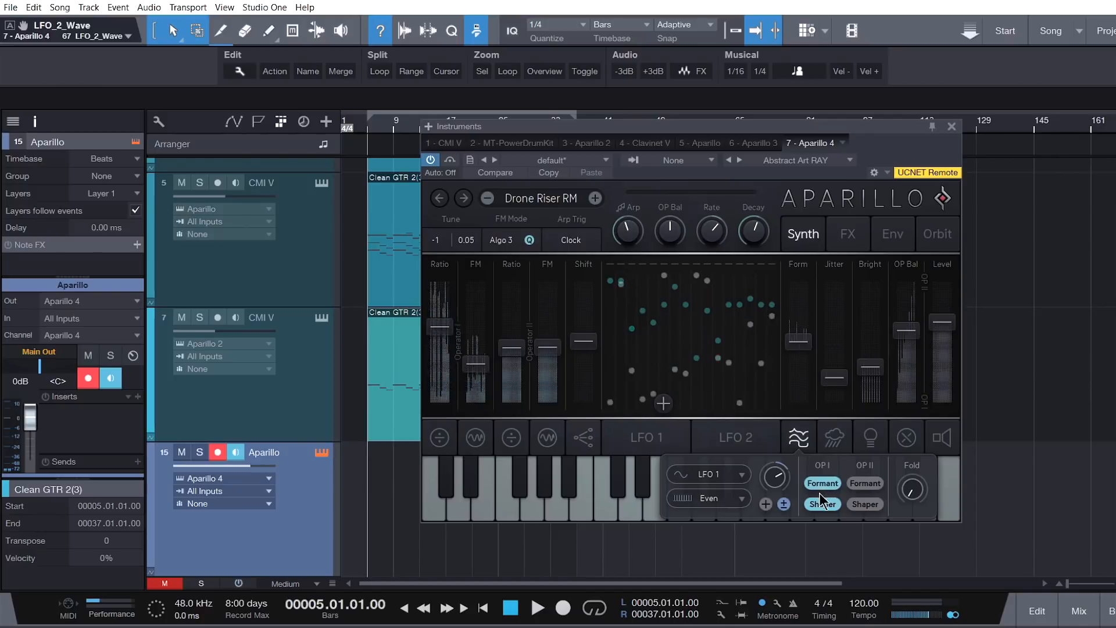
{"action": "left_click", "coordinate": [868, 441]}
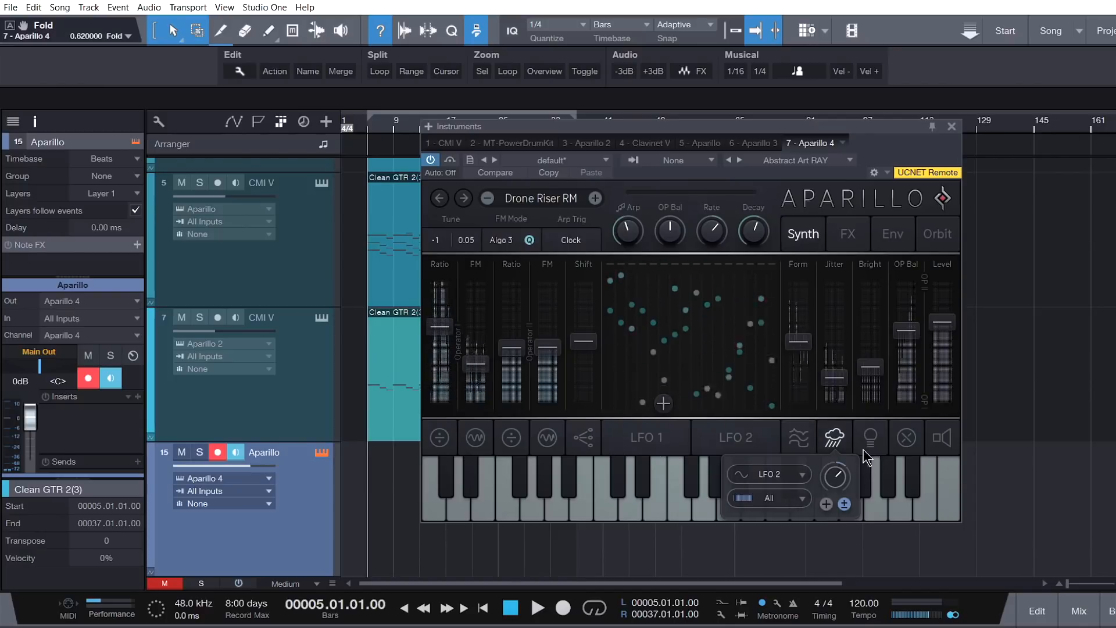
Examine the effects' cutoff modulation sources, spatial range and filter type options, plus the envelope page.
{"action": "left_click", "coordinate": [848, 235]}
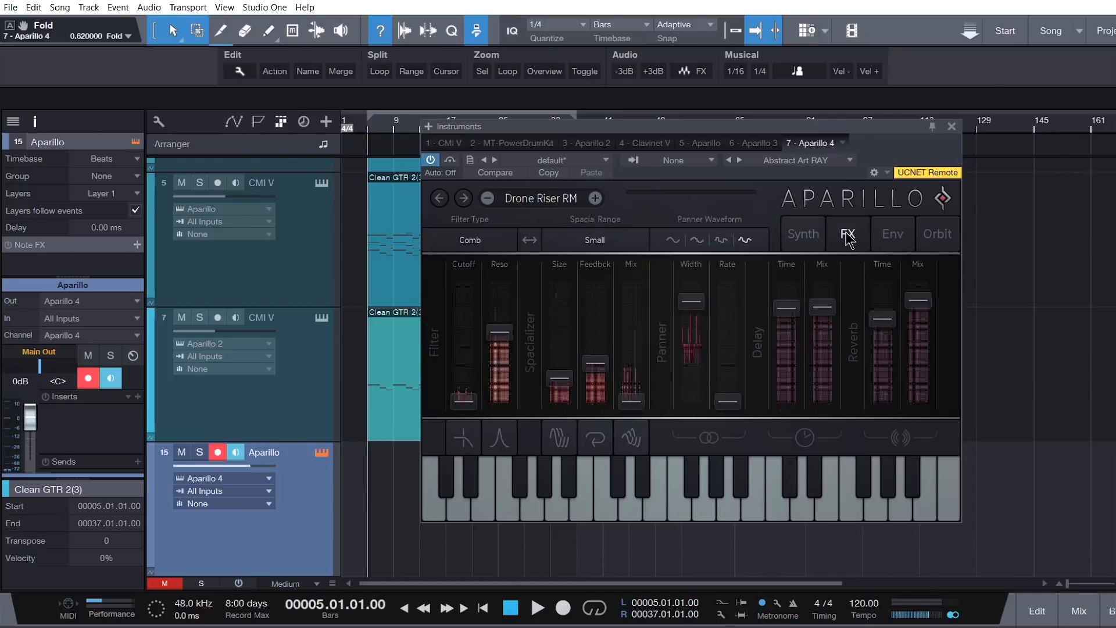
{"action": "left_click", "coordinate": [467, 441]}
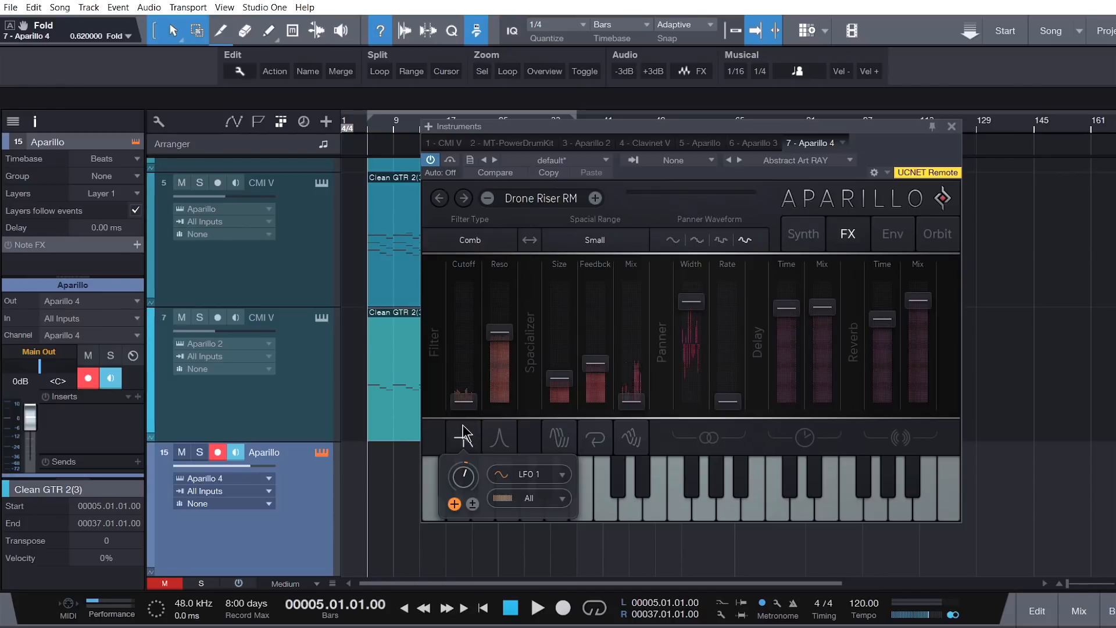
{"action": "left_click", "coordinate": [514, 474]}
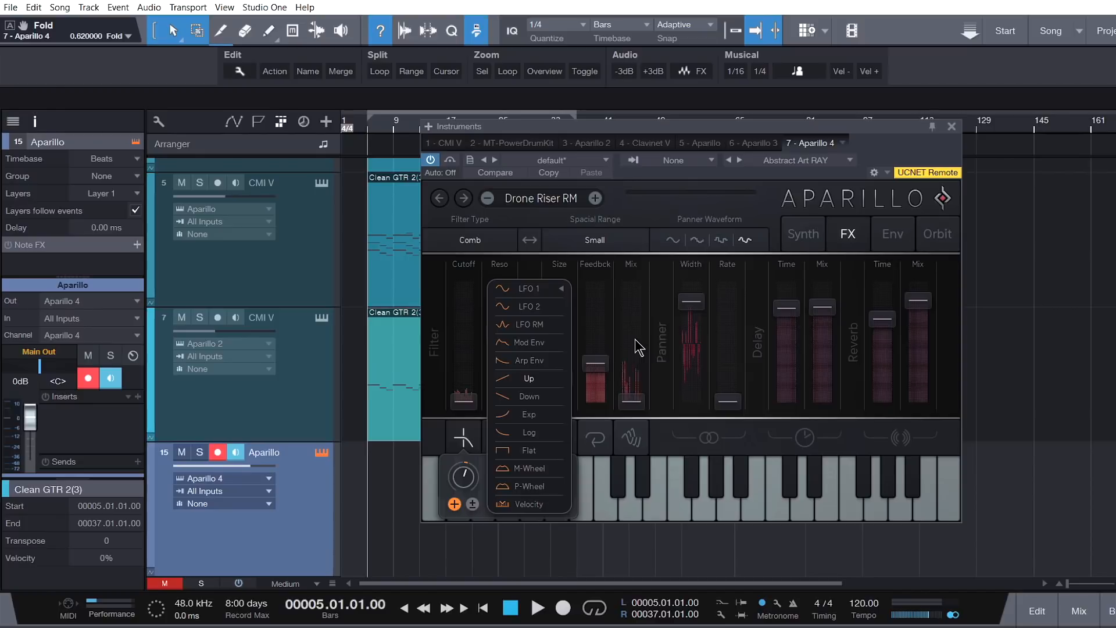
{"action": "left_click", "coordinate": [618, 343]}
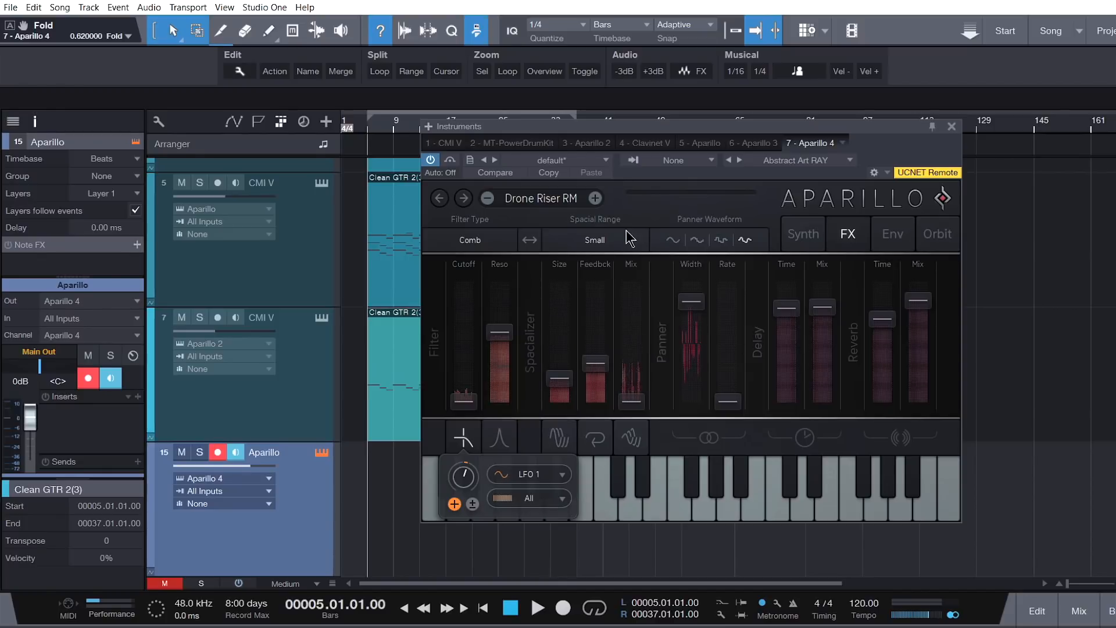
{"action": "left_click", "coordinate": [606, 240]}
{"action": "left_click", "coordinate": [646, 219]}
{"action": "left_click", "coordinate": [476, 241]}
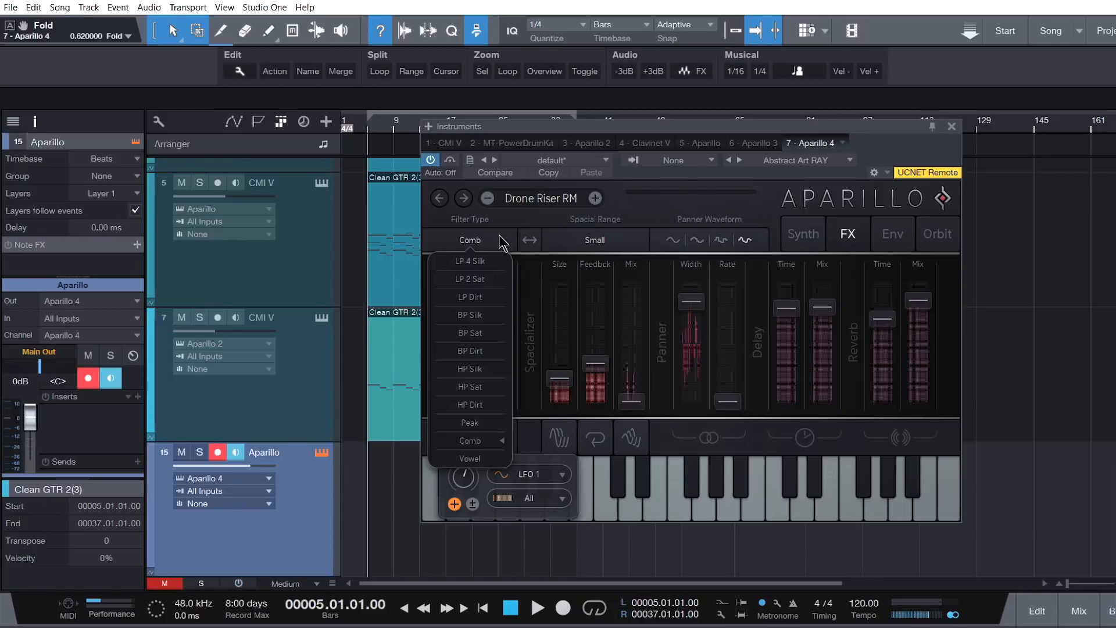
{"action": "left_click", "coordinate": [613, 402]}
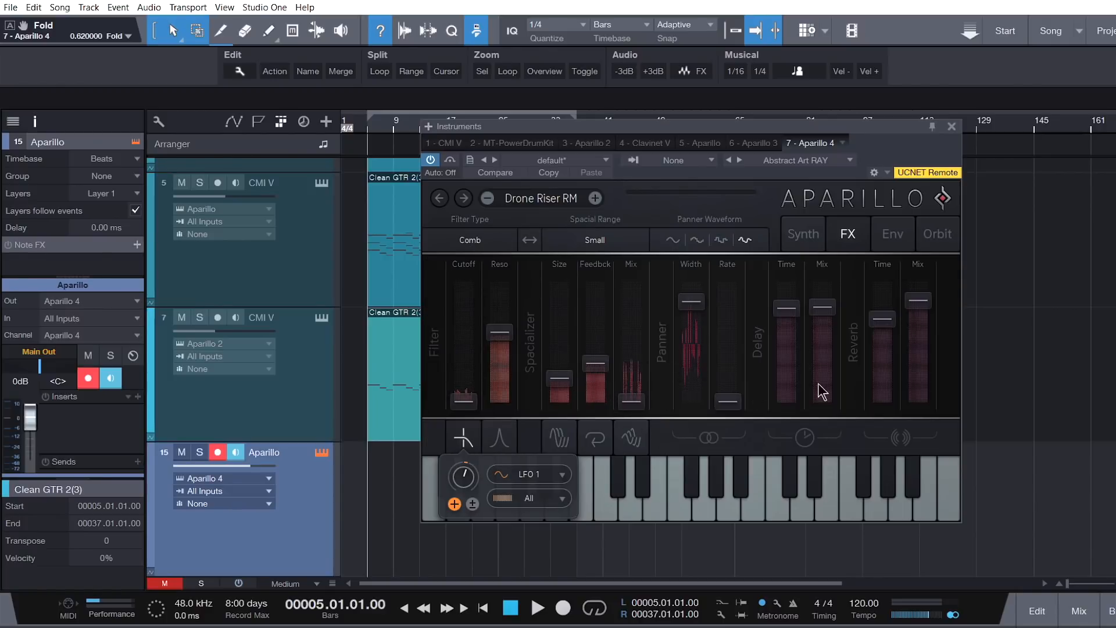
{"action": "left_click", "coordinate": [890, 236]}
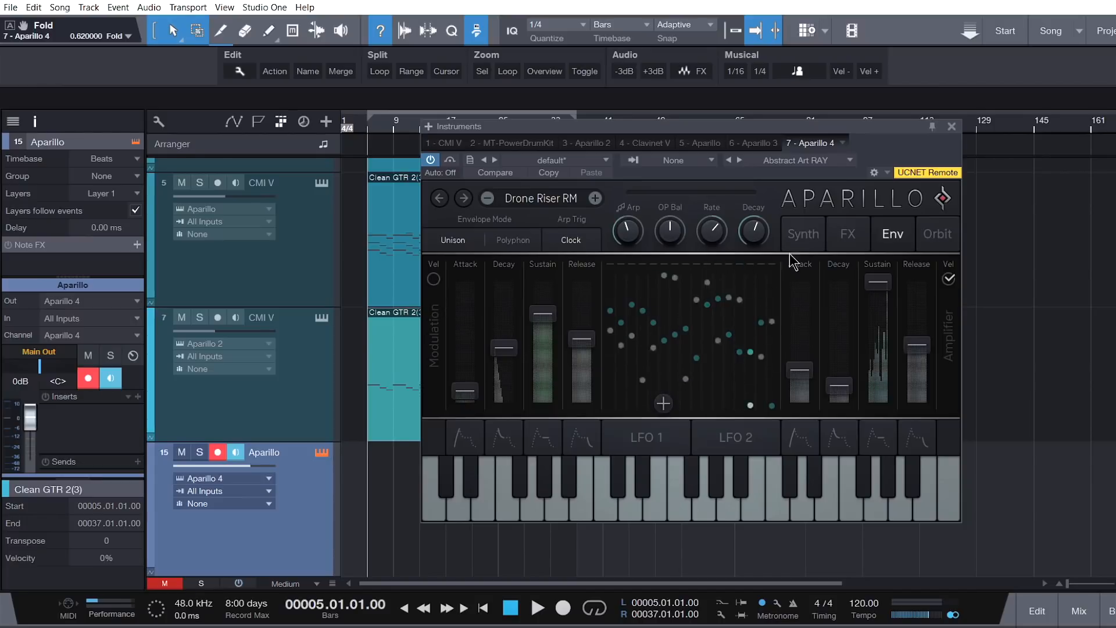
Open the Orbit view and randomize its objects, radius and key recorder.
{"action": "left_click", "coordinate": [936, 236]}
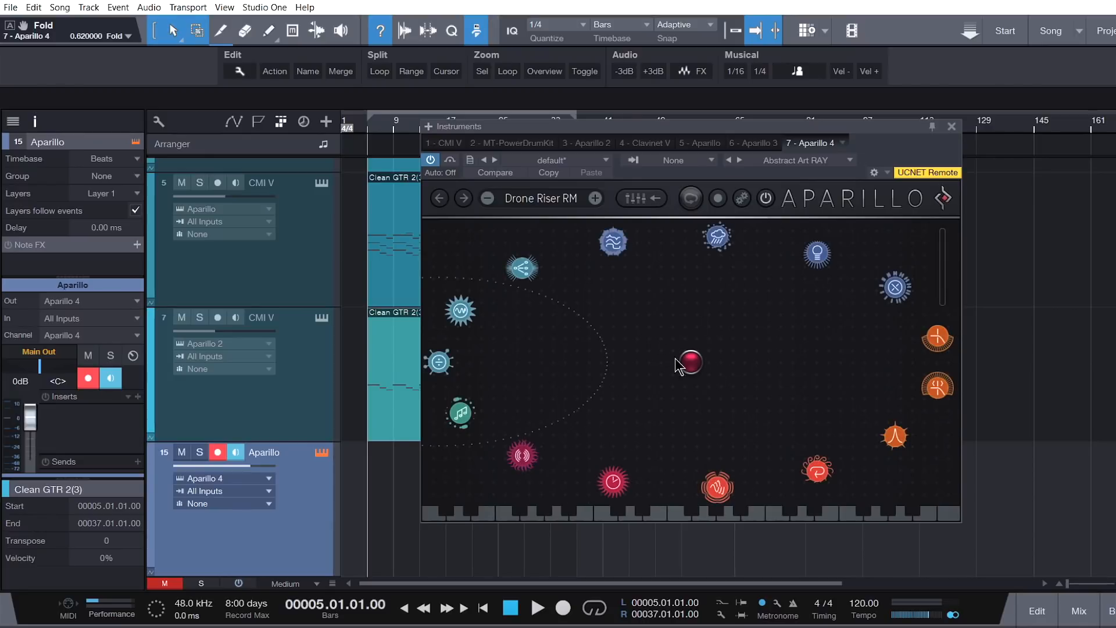
{"action": "left_click", "coordinate": [744, 202]}
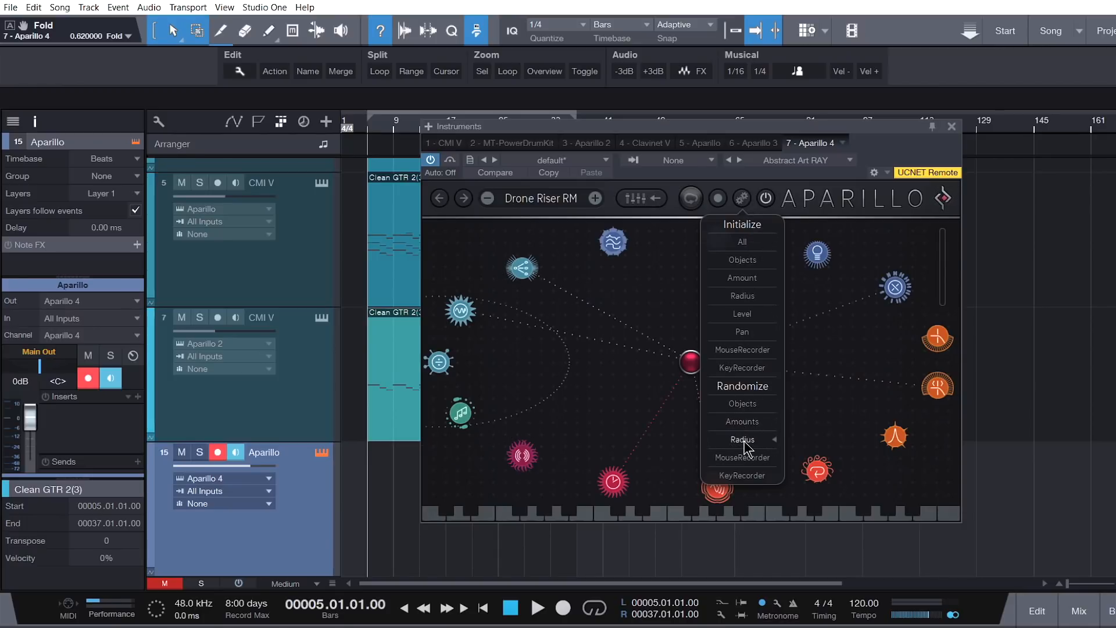
{"action": "left_click", "coordinate": [744, 405]}
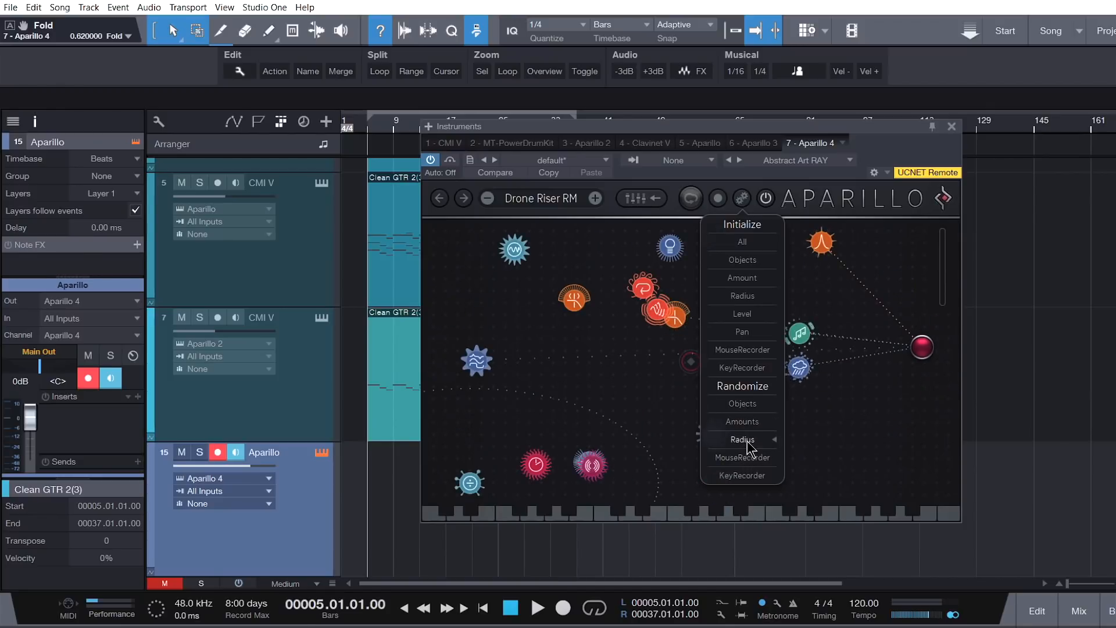
{"action": "left_click", "coordinate": [755, 475]}
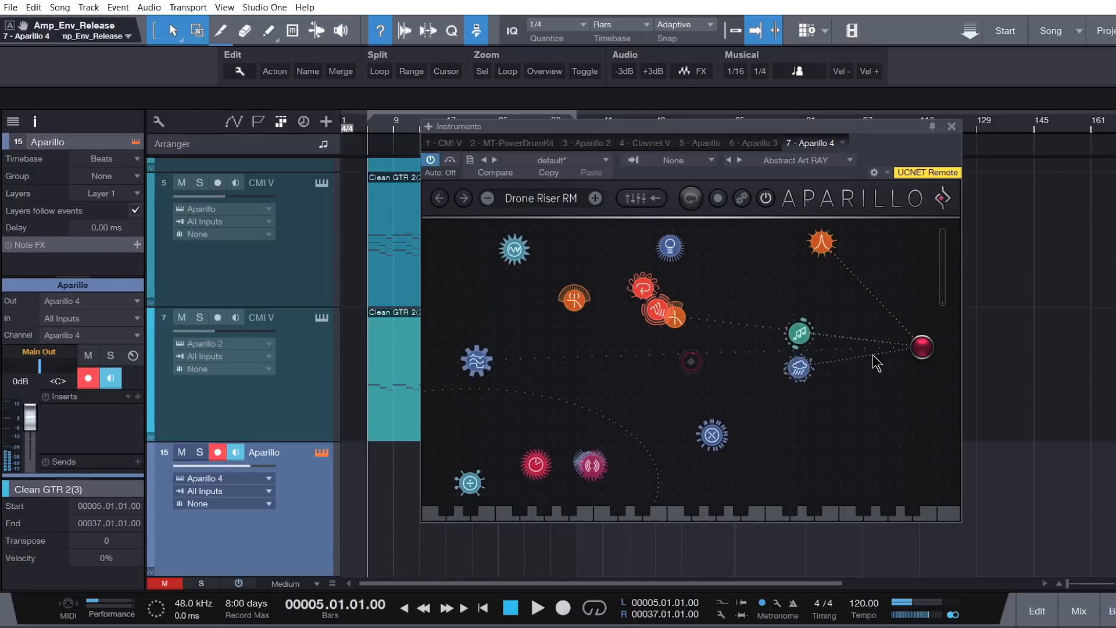
Move the orbiter ball across the Orbit view to just above the reverb object and open the Orbiter recording settings.
{"action": "left_click_drag", "start_coordinate": [916, 349], "coordinate": [465, 413]}
{"action": "left_click_drag", "start_coordinate": [513, 490], "coordinate": [585, 444]}
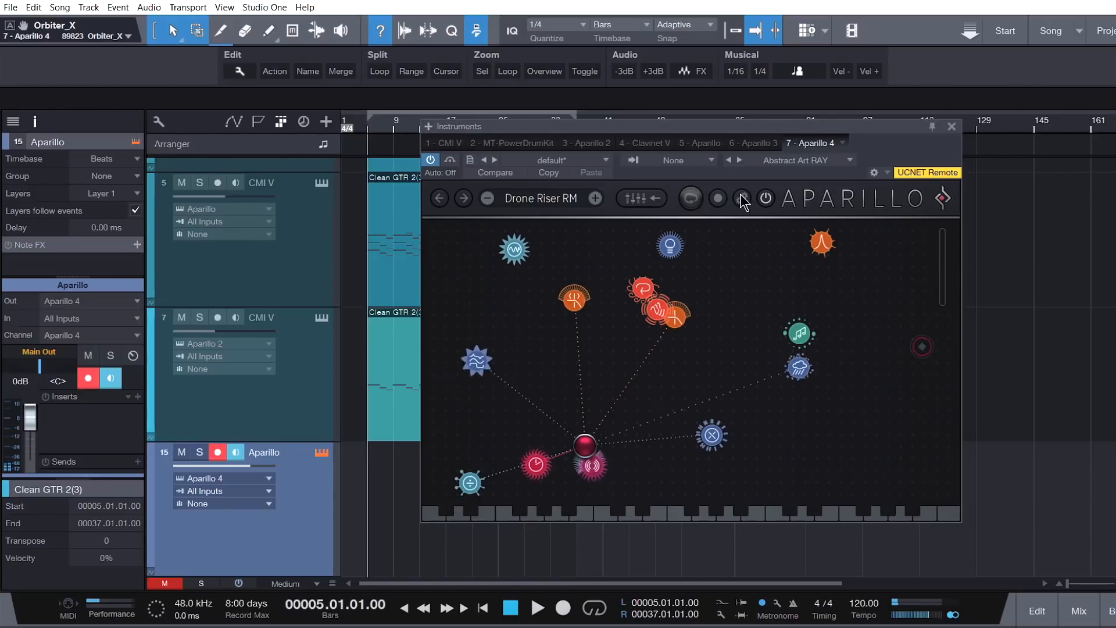
{"action": "left_click", "coordinate": [692, 203]}
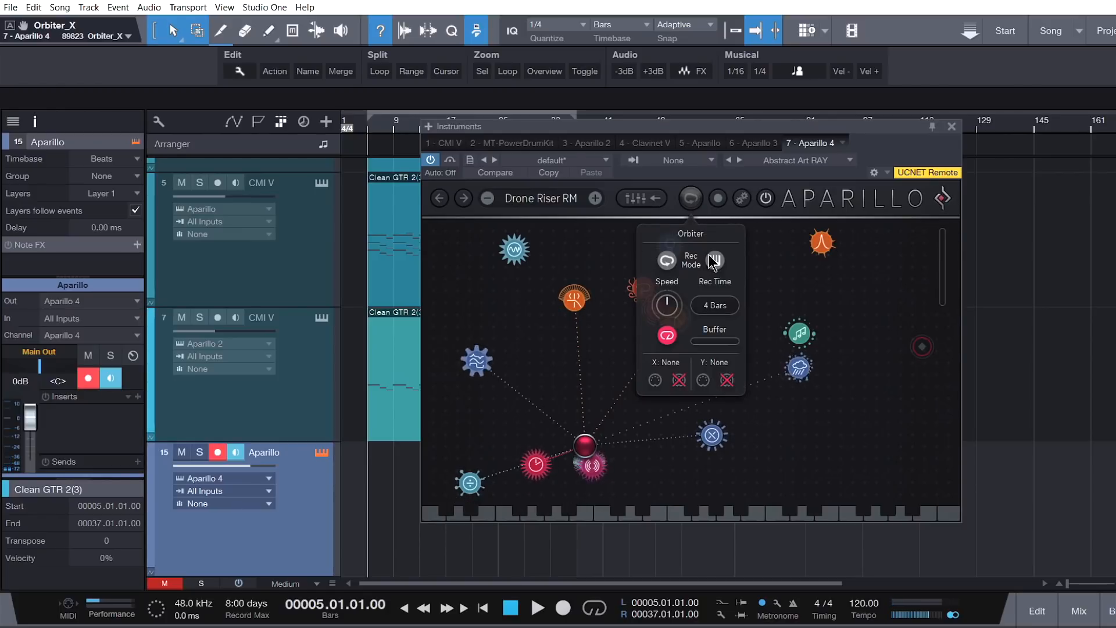
Try the Orbiter's keyboard Rec Mode, switch it to loop mode and record a looping path for the orbiter ball among the objects.
{"action": "left_click", "coordinate": [714, 260]}
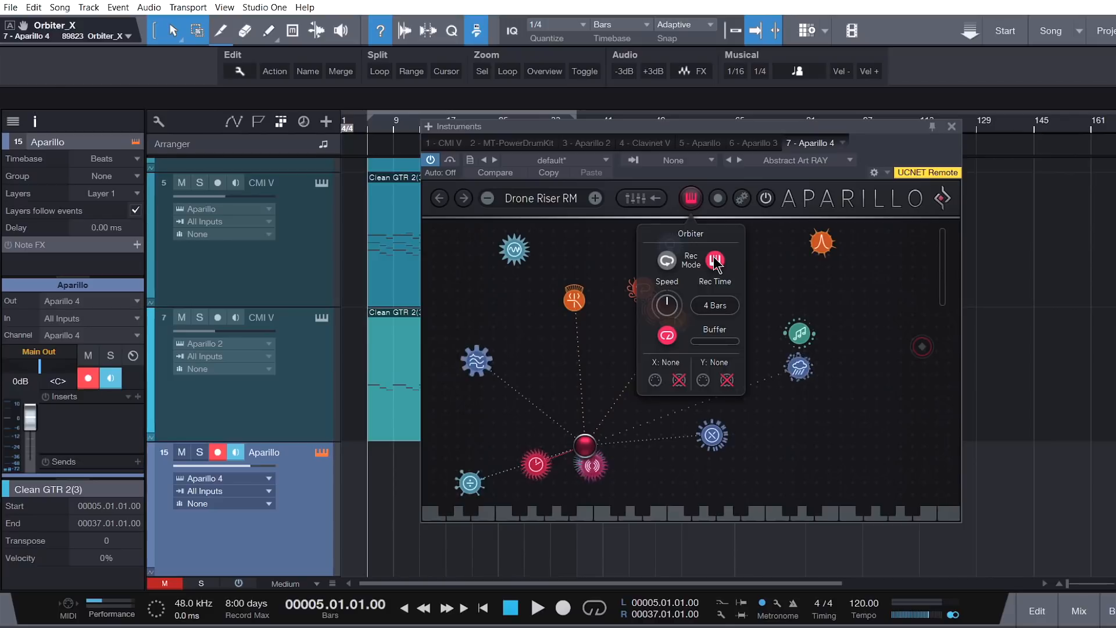
{"action": "left_click", "coordinate": [668, 261]}
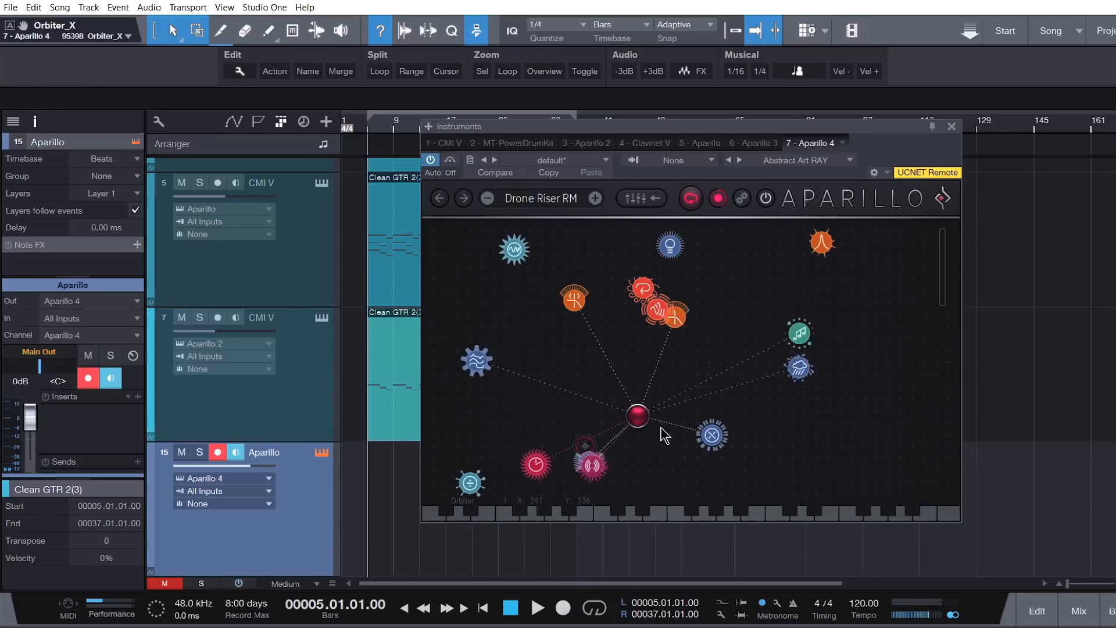
{"action": "left_click_drag", "start_coordinate": [665, 437], "coordinate": [579, 467]}
{"action": "left_click_drag", "start_coordinate": [540, 399], "coordinate": [726, 401]}
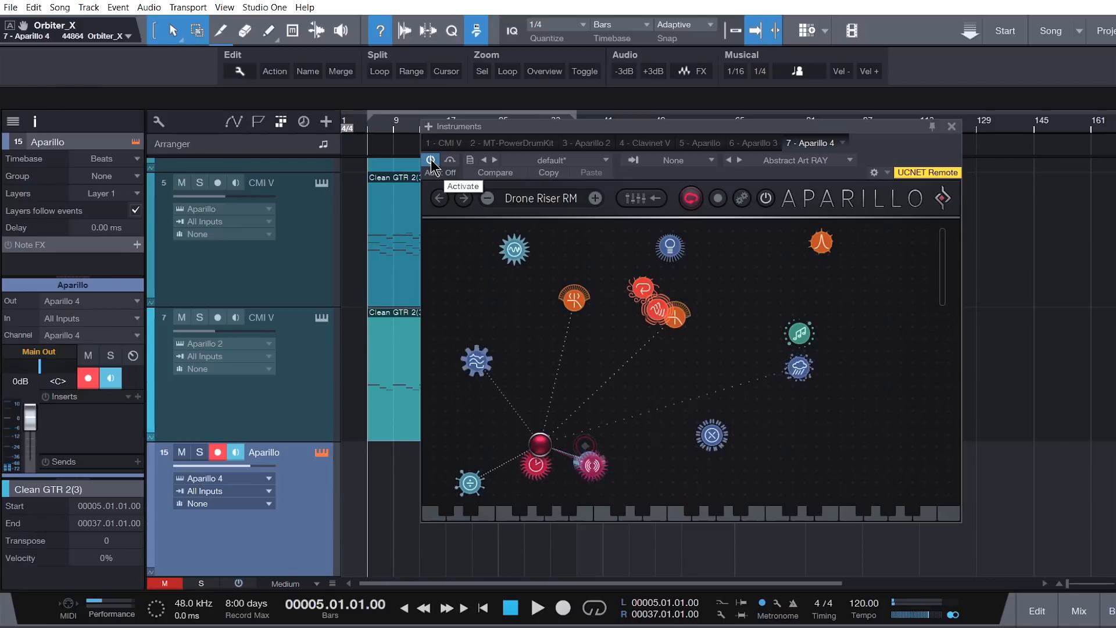
Close the Drone Riser RM instrument, open track 7's Aparillo 2 instrument and move its window clear of the Clean GTR 2(3) clips.
{"action": "left_click", "coordinate": [952, 126]}
{"action": "left_click", "coordinate": [321, 317]}
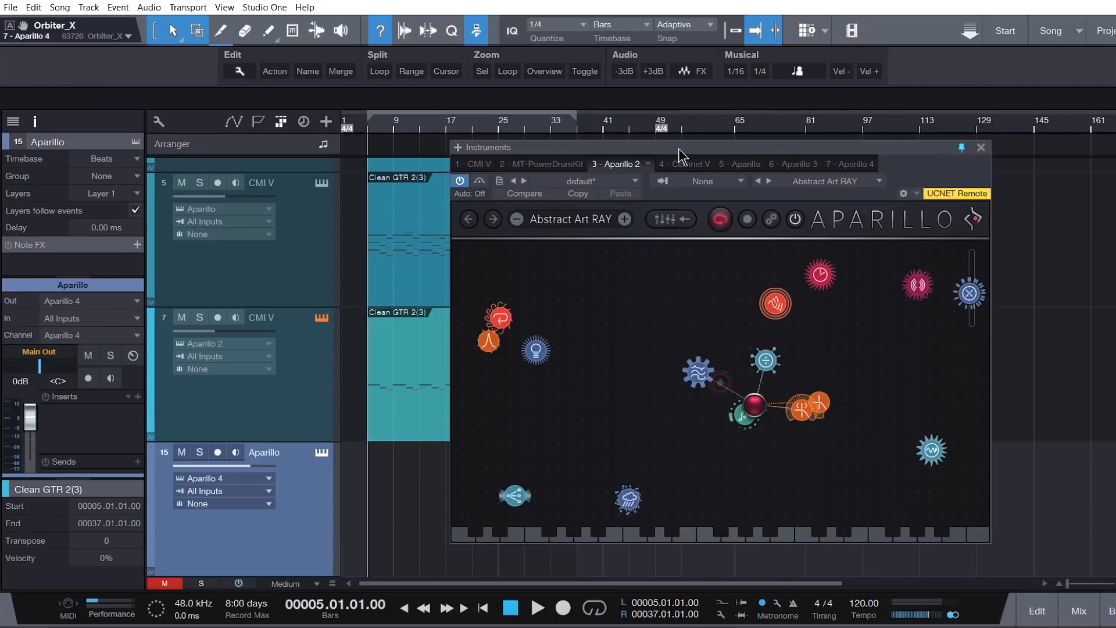
{"action": "left_click_drag", "start_coordinate": [676, 149], "coordinate": [823, 178]}
View the Aparillo instruments on tracks 5 and 4, closing all the instrument windows to reveal the arrangement.
{"action": "scroll", "coordinate": [430, 373], "scroll_direction": "up", "scroll_amount": 3}
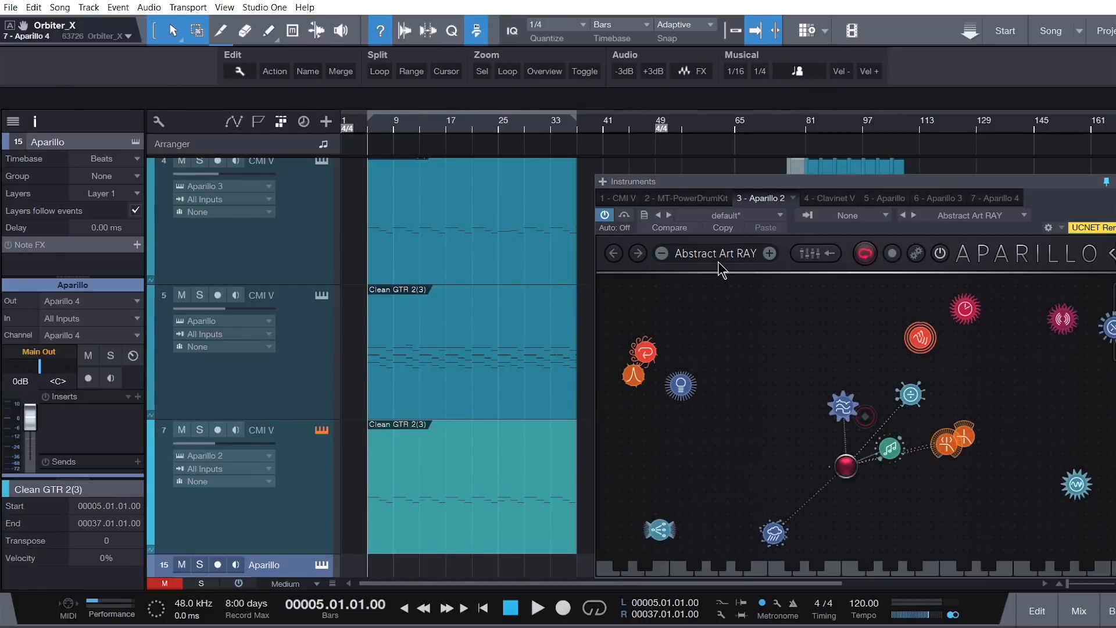
{"action": "left_click", "coordinate": [321, 295]}
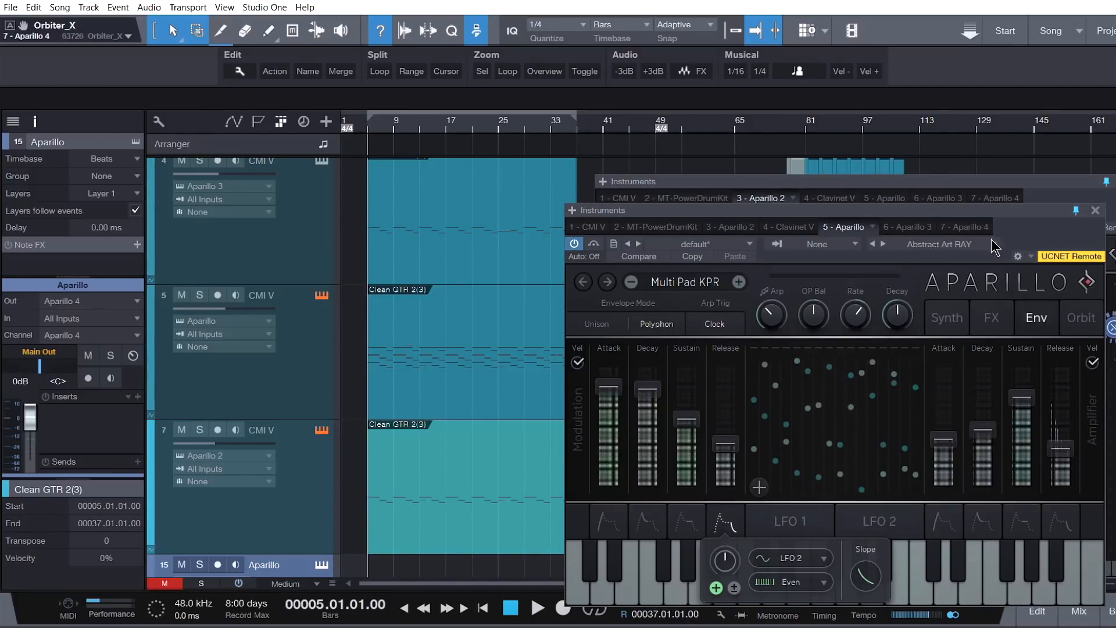
{"action": "left_click", "coordinate": [1097, 211]}
{"action": "left_click", "coordinate": [1115, 181]}
{"action": "scroll", "coordinate": [372, 260], "scroll_direction": "up", "scroll_amount": 3}
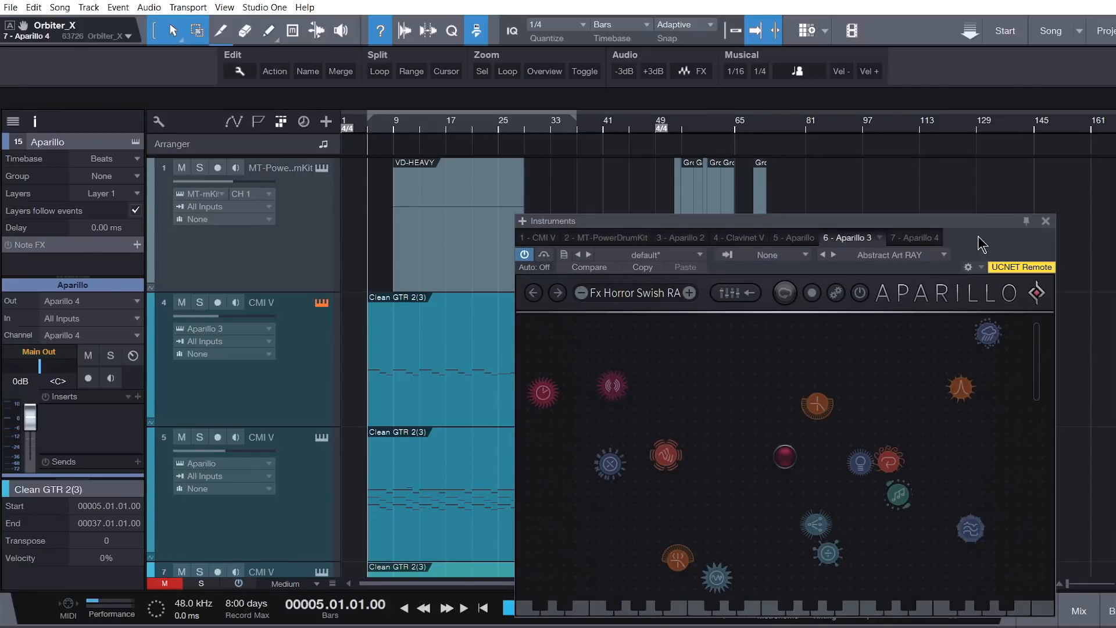
{"action": "left_click", "coordinate": [1045, 224]}
{"action": "scroll", "coordinate": [491, 344], "scroll_direction": "down", "scroll_amount": 2}
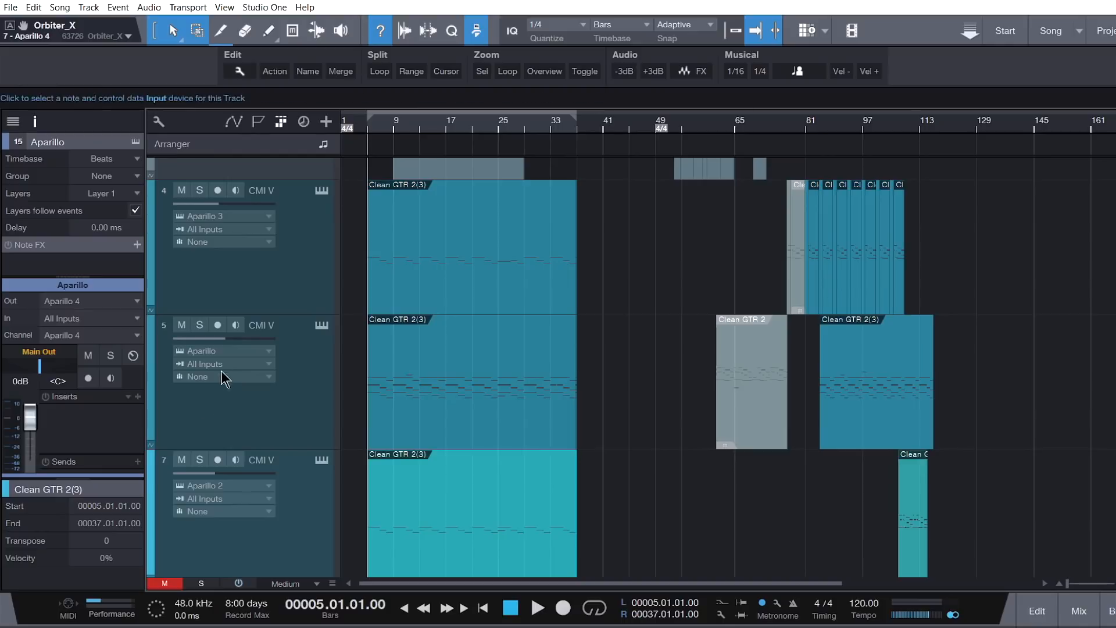
Play the arrangement from bar 5, stop playback and reposition the Aparillo 2 window over the clips.
{"action": "key", "text": "space"}
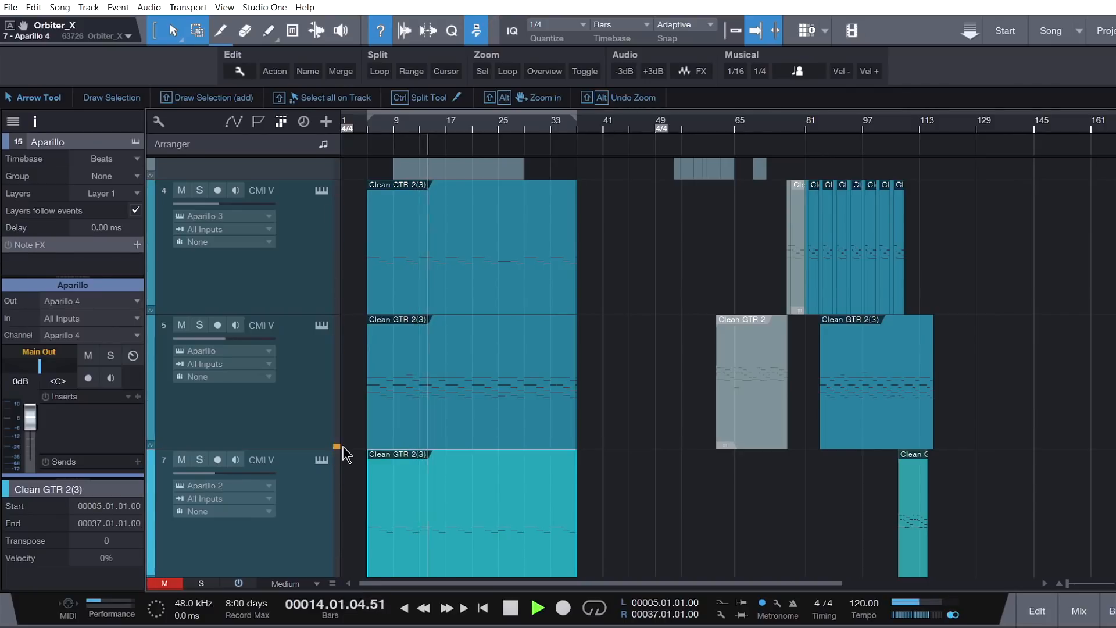
{"action": "key", "text": "space"}
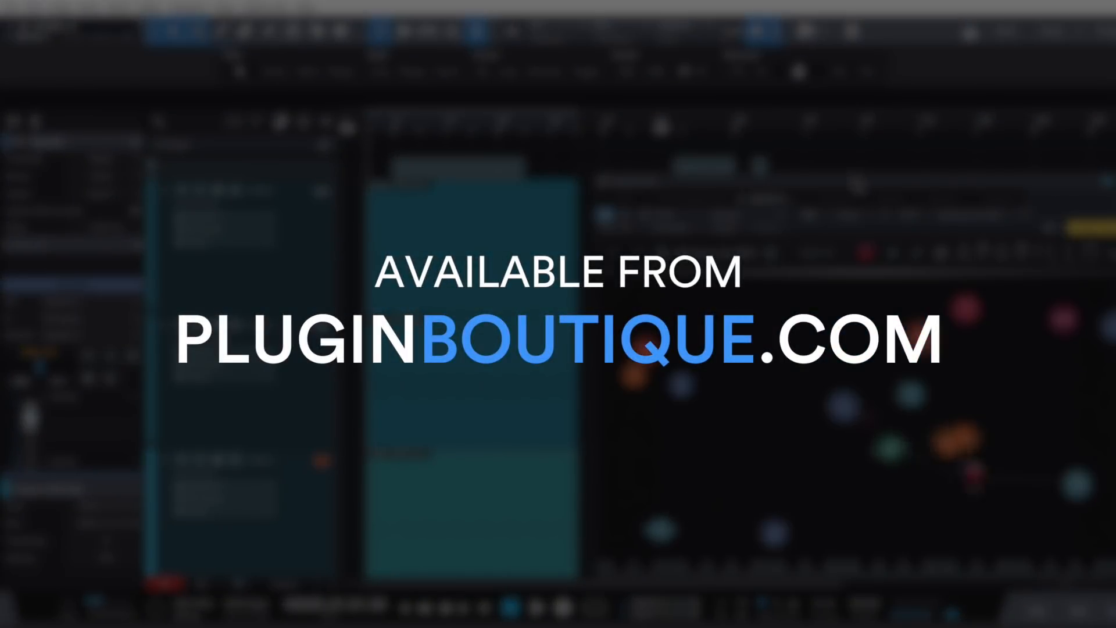
{"action": "left_click_drag", "start_coordinate": [927, 183], "coordinate": [632, 152]}
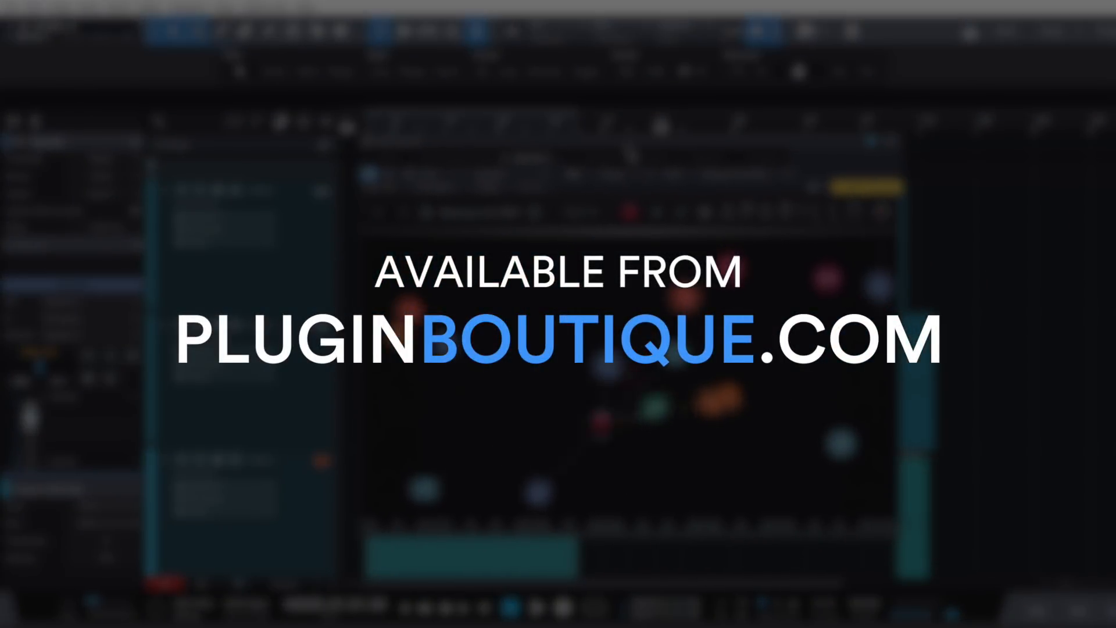